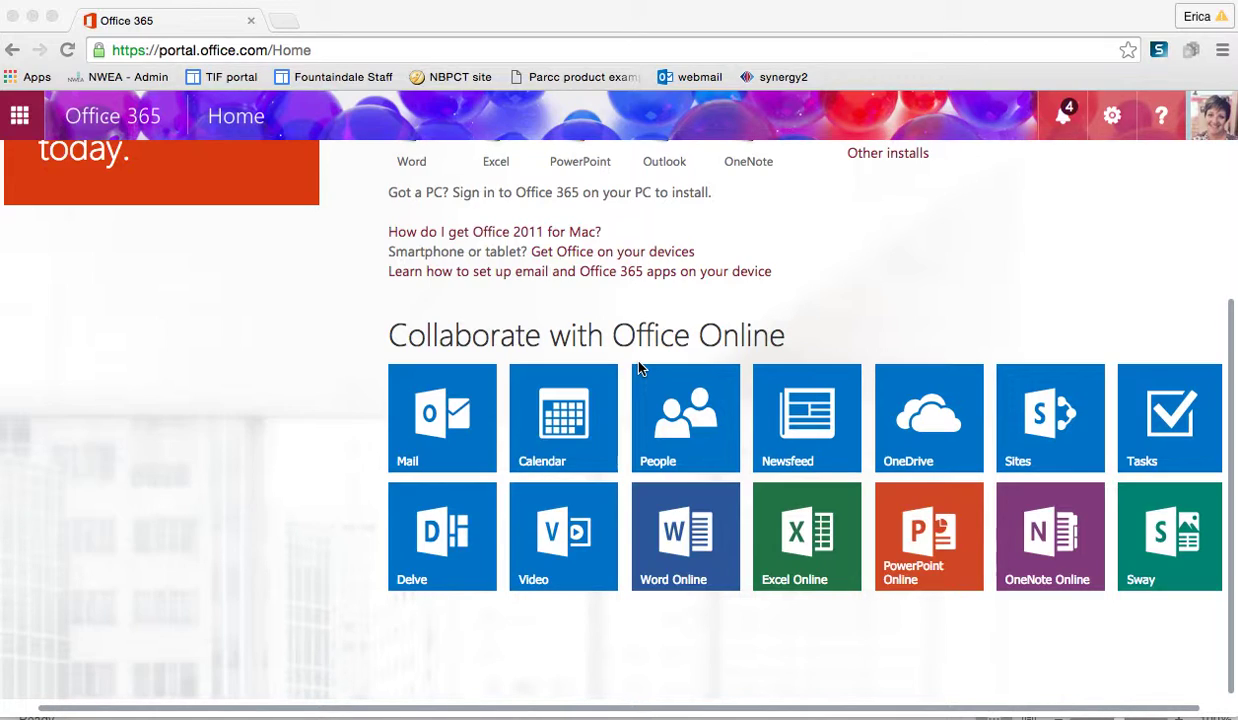
Launch PowerPoint Online from the Office 365 home page.
scroll(640, 368, up, 3)
scroll(640, 368, down, 3)
scroll(307, 296, up, 3)
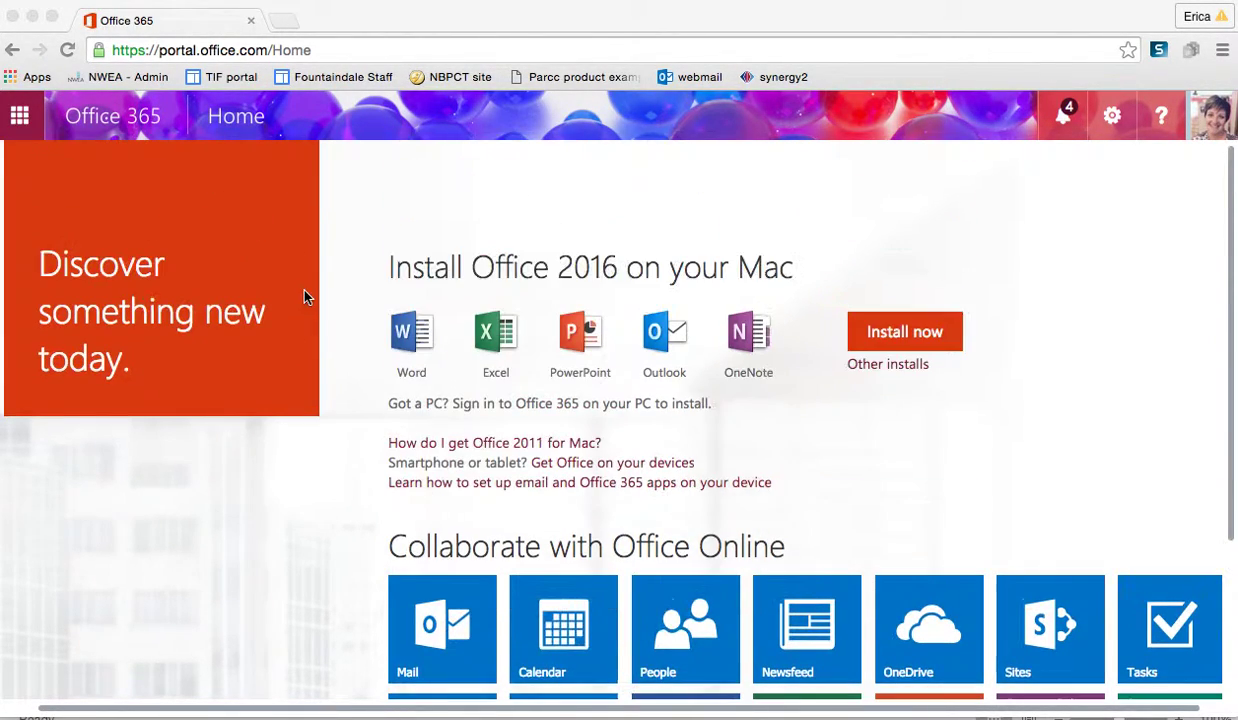
click(24, 120)
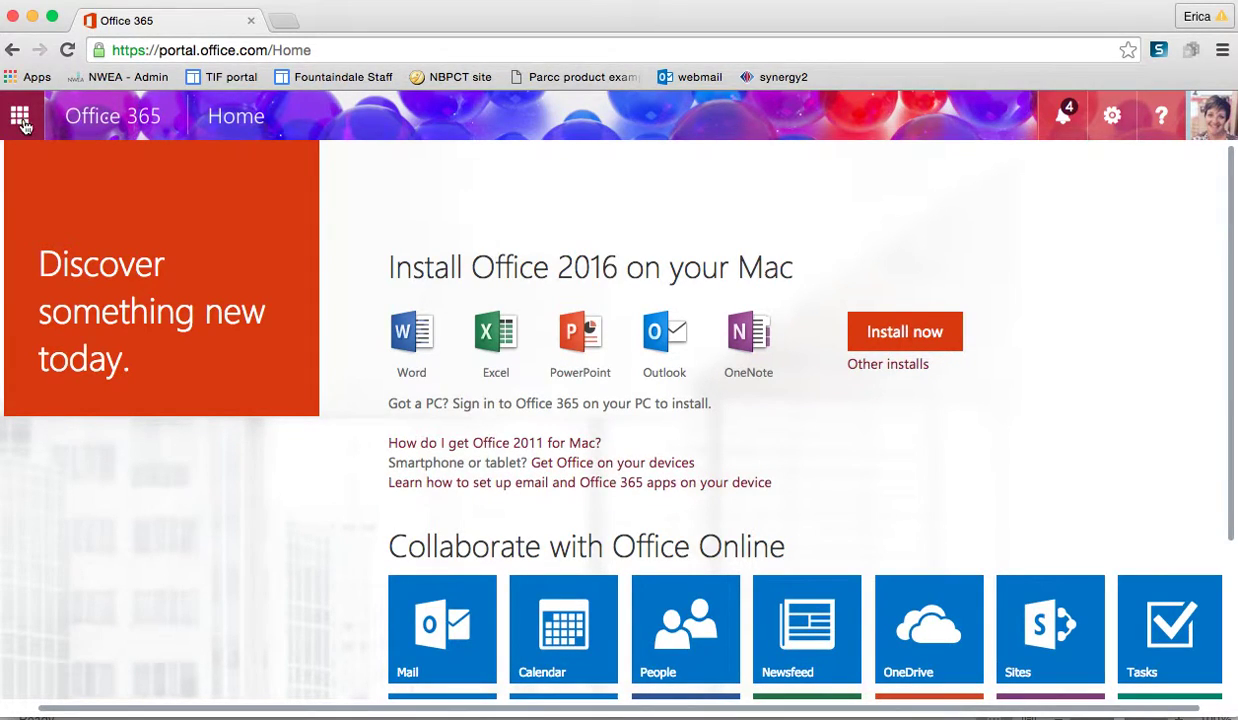
click(24, 120)
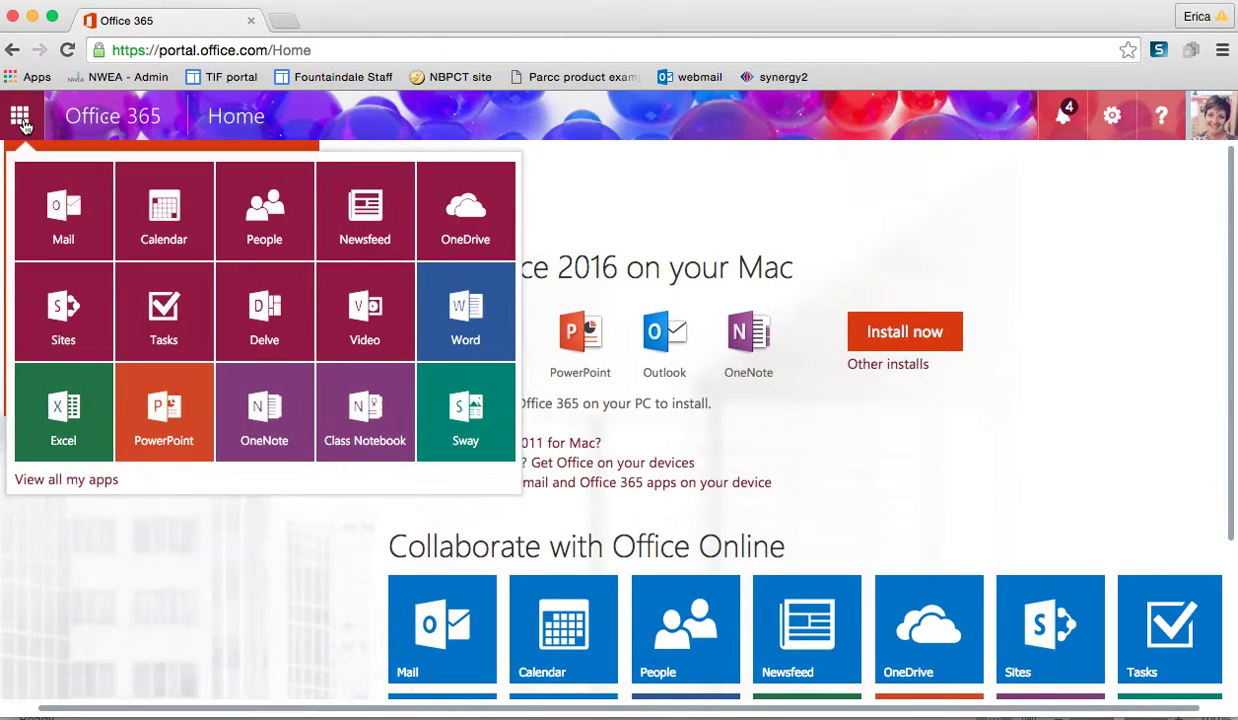
click(181, 425)
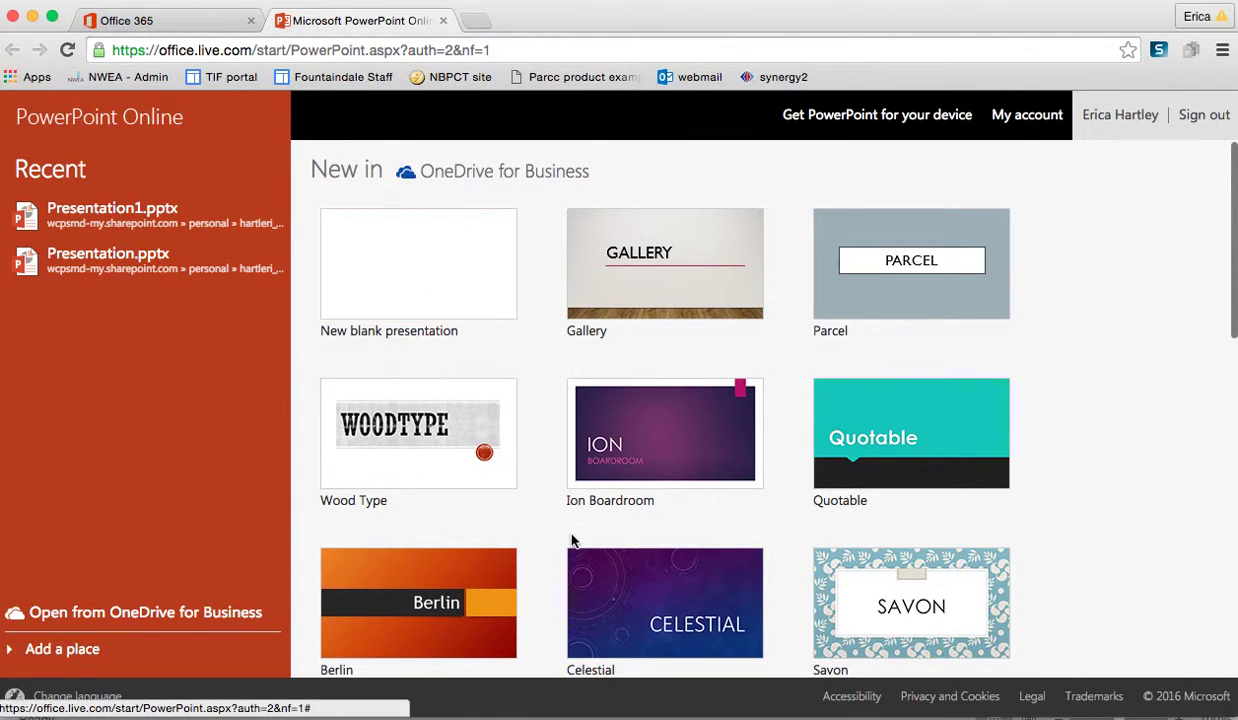
Open the recent file Presentation1.pptx and switch it to editing in PowerPoint Online.
scroll(573, 517, down, 4)
scroll(754, 340, down, 5)
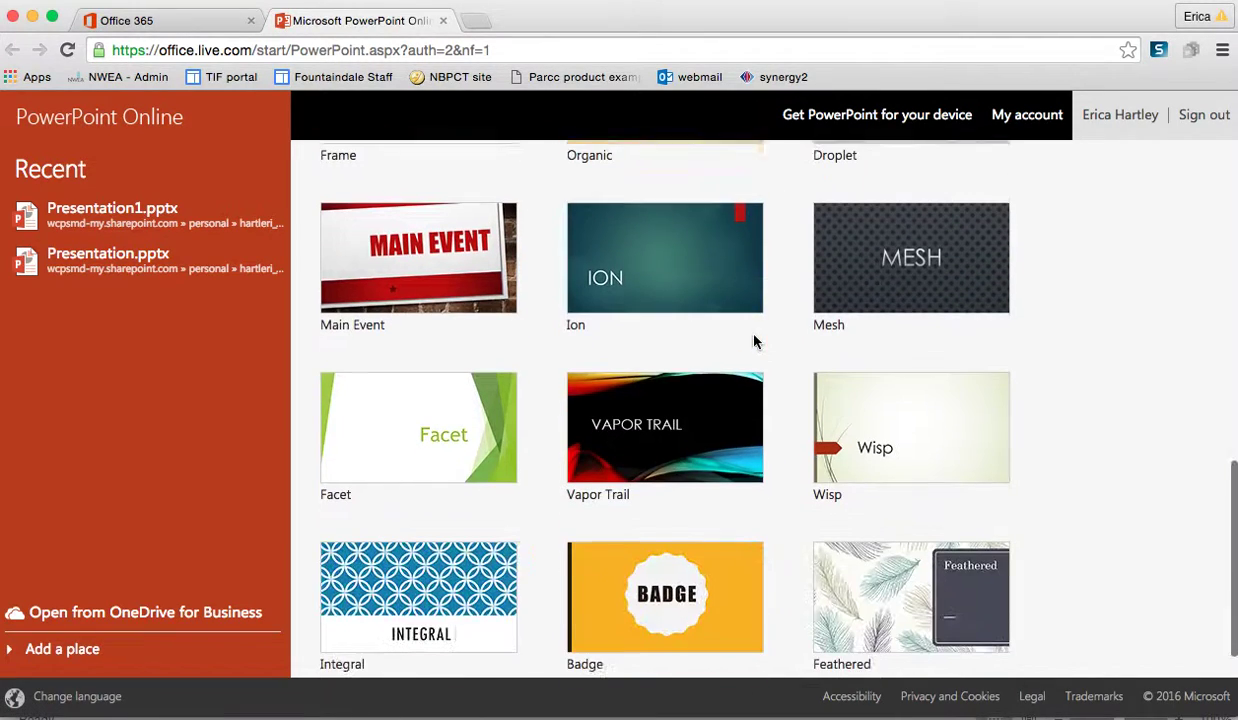
scroll(754, 340, down, 1)
scroll(754, 340, up, 10)
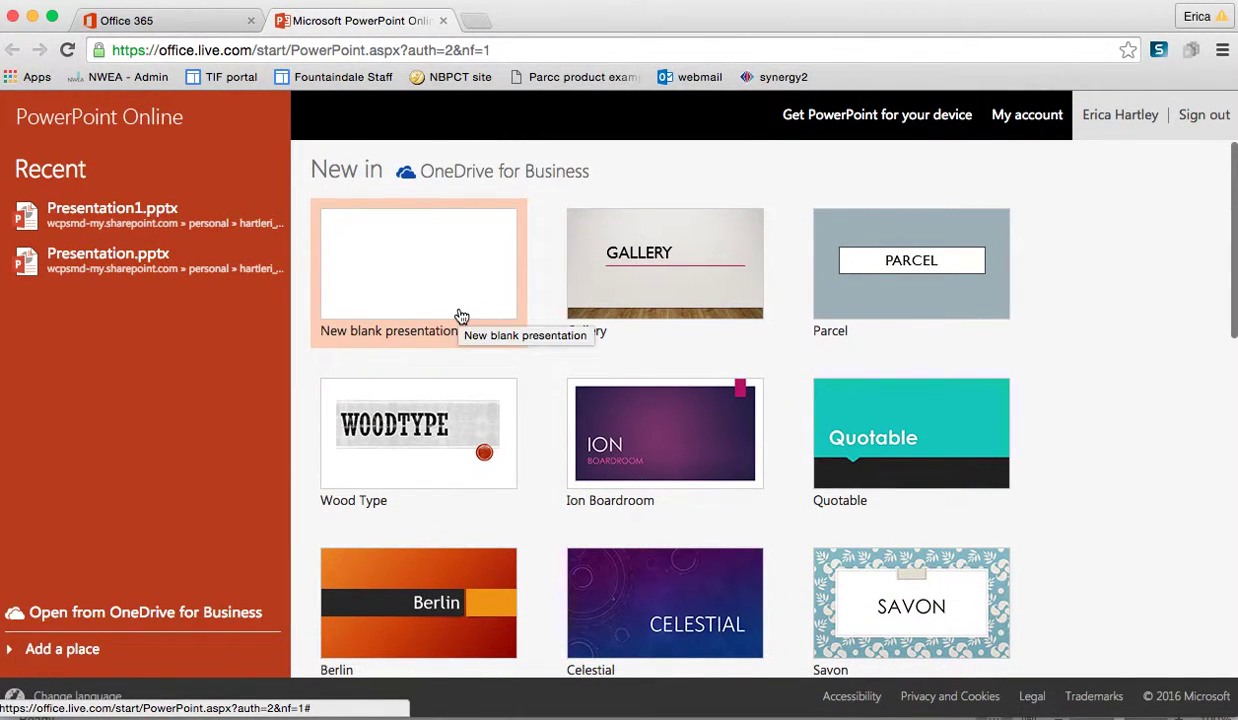
click(210, 221)
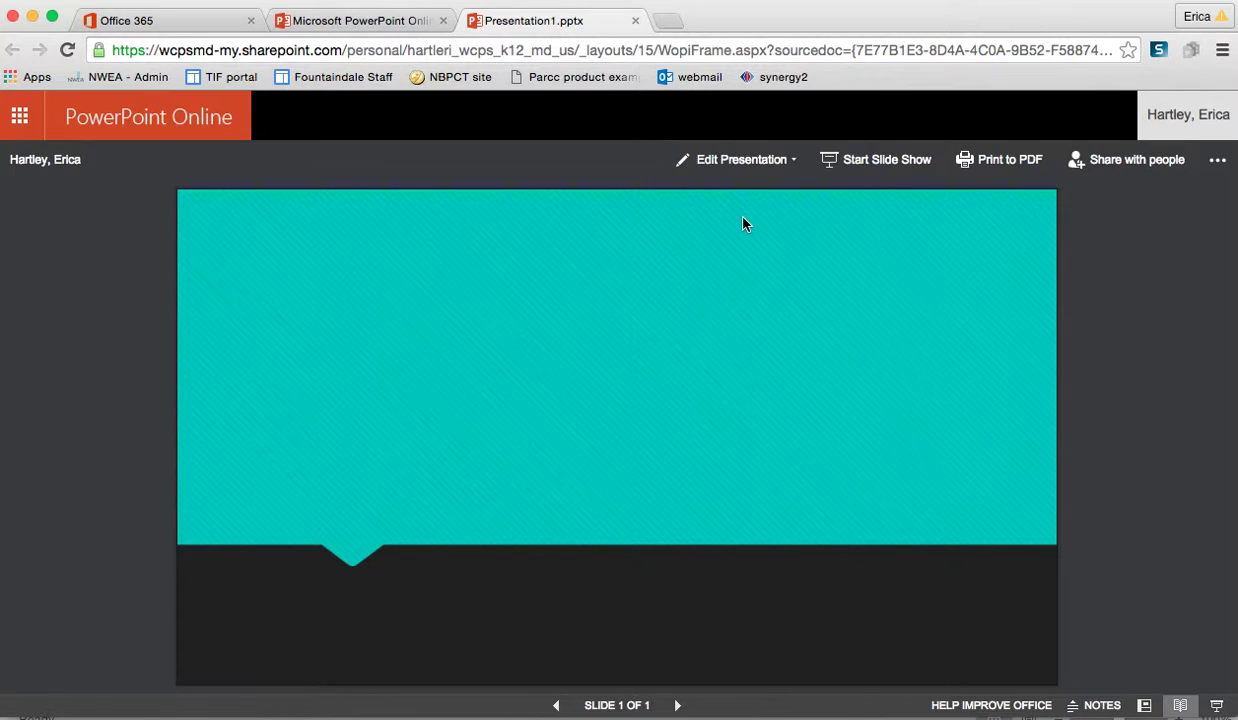
click(764, 162)
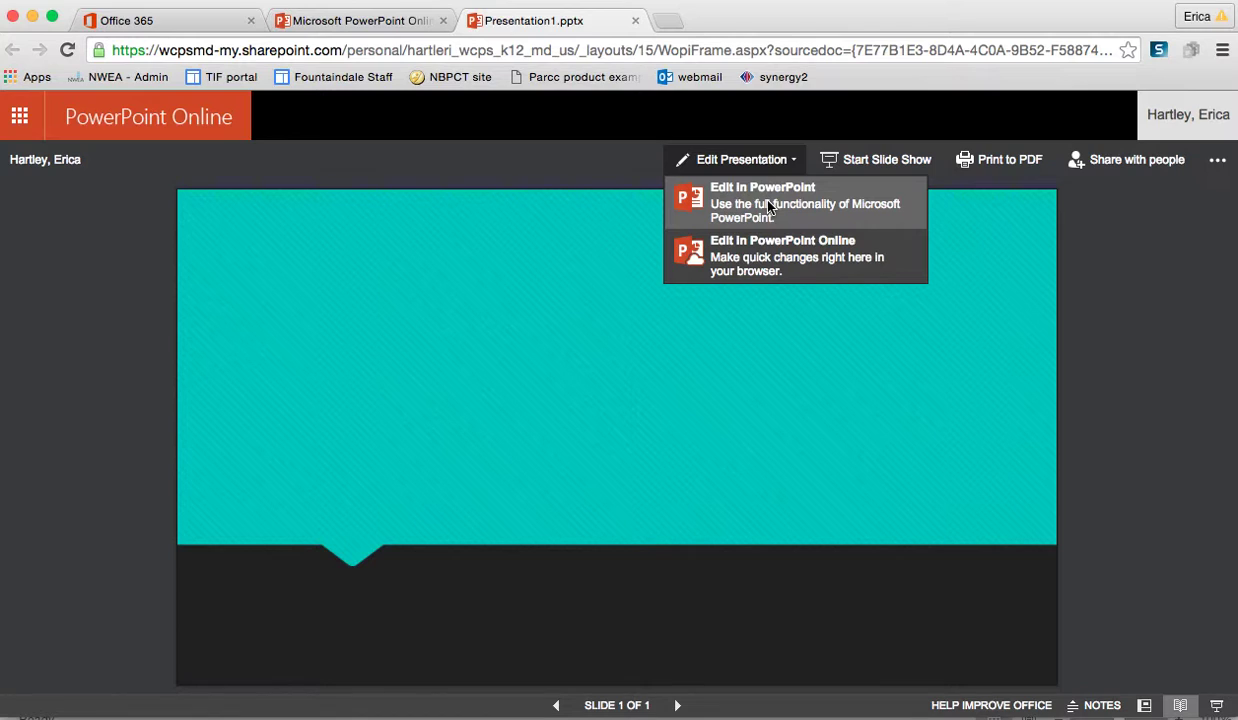
click(765, 250)
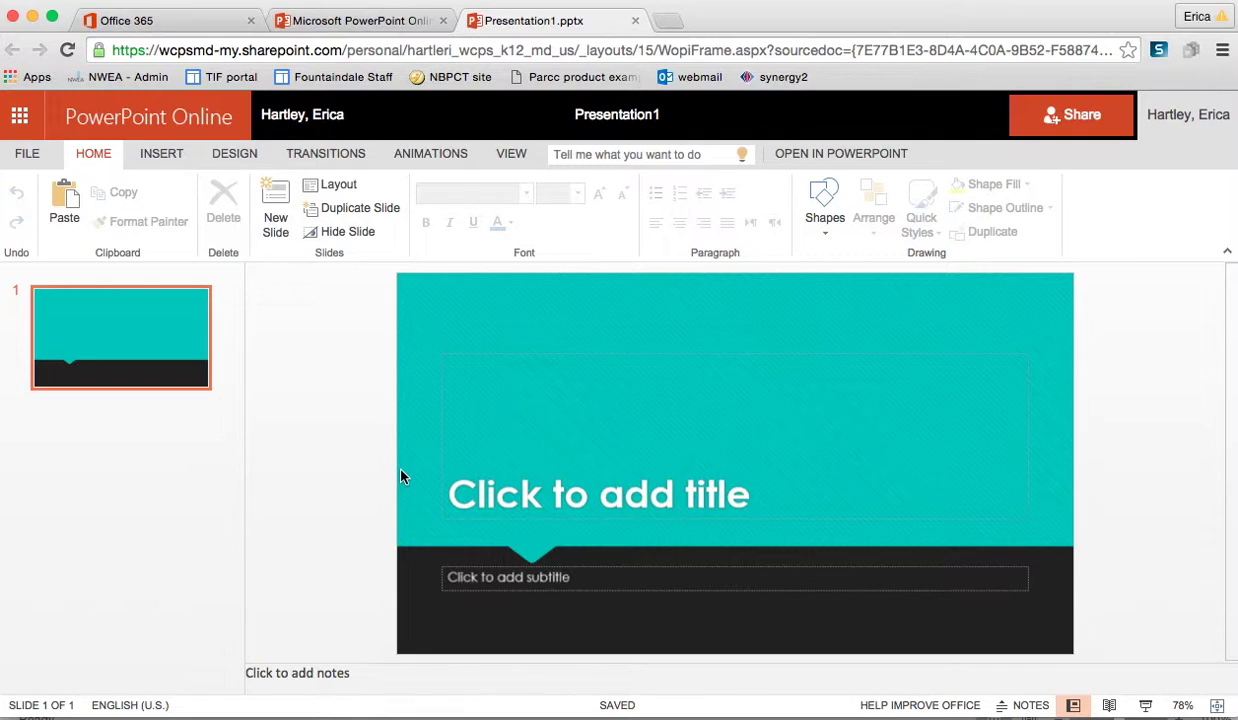
Enter "Sample" followed by a line break as the title of slide 1.
click(702, 414)
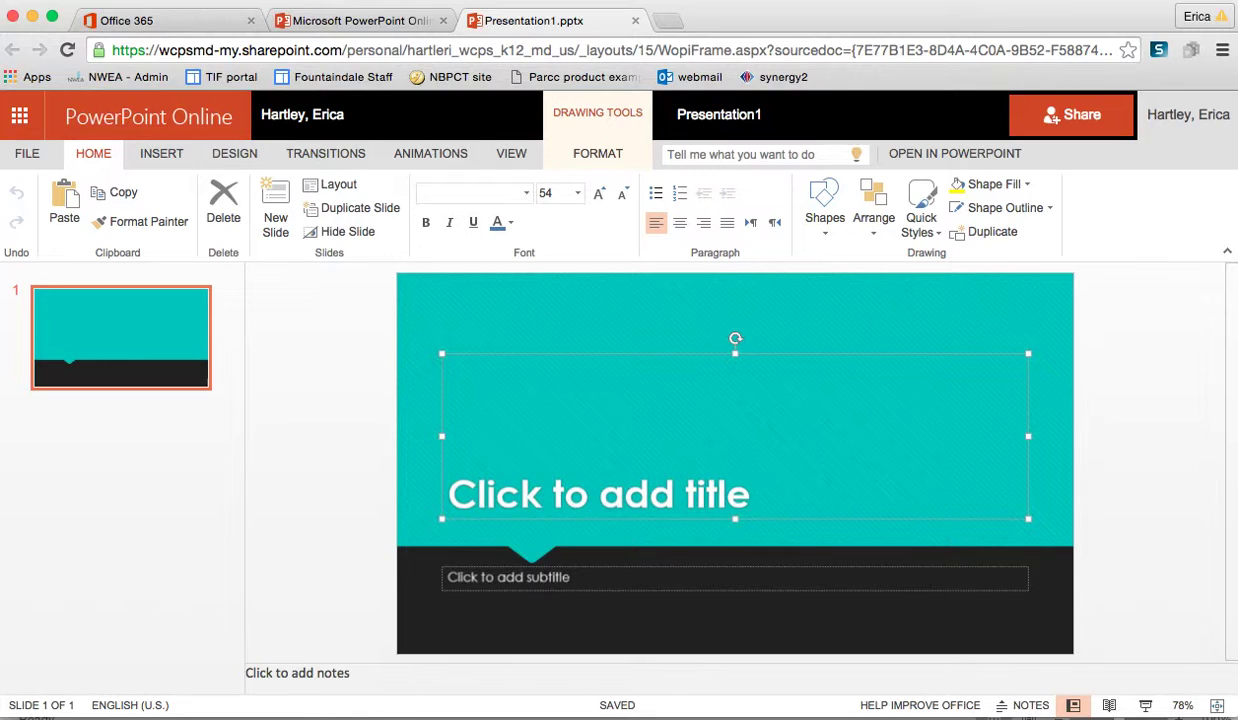
click(727, 474)
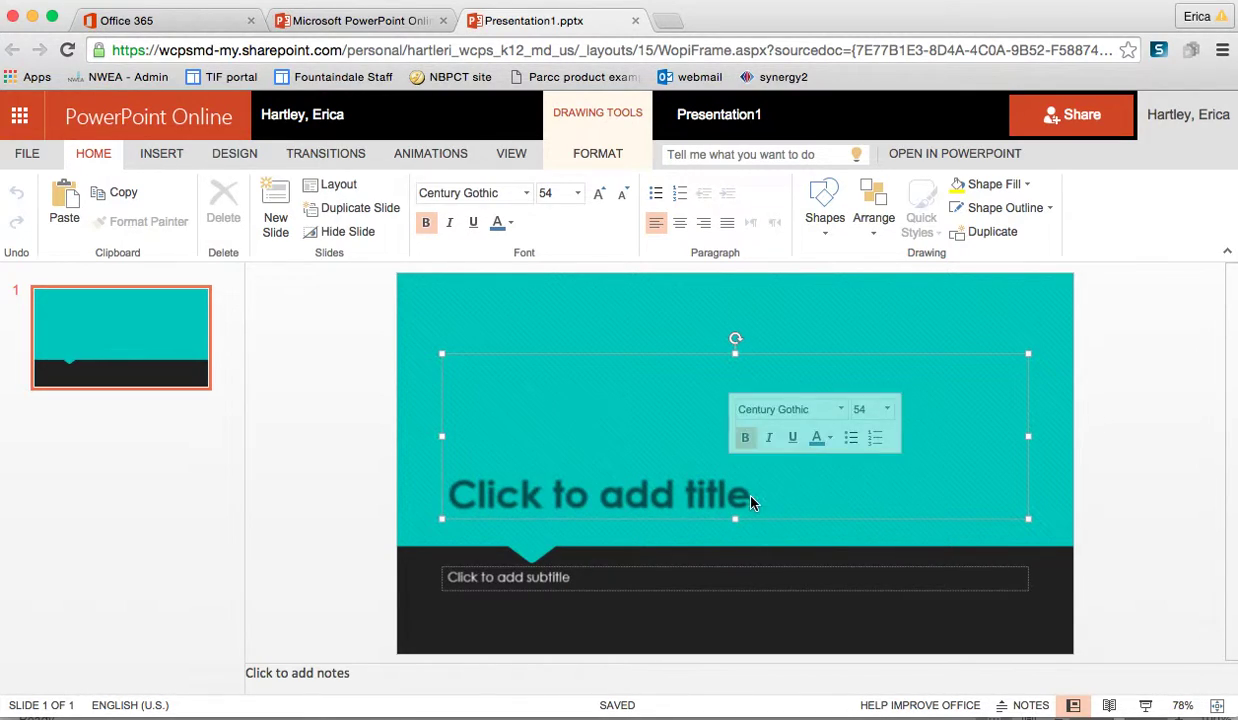
text(Sampl)
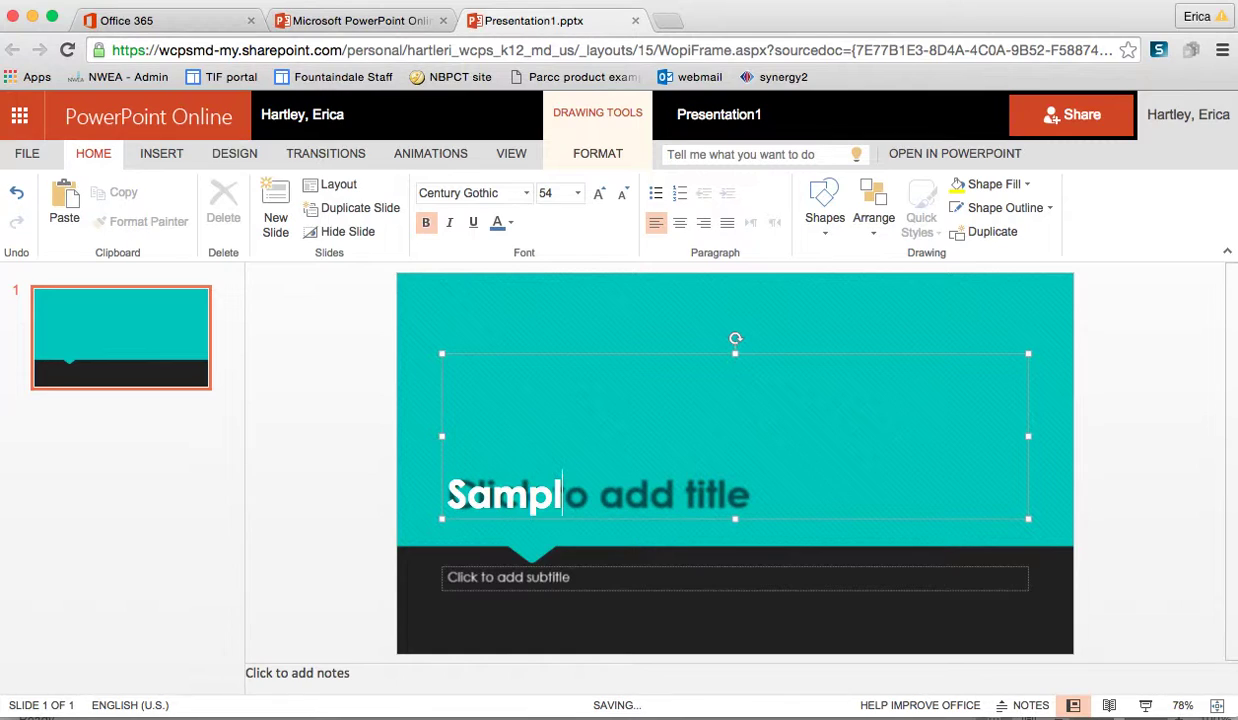
text(e)
key(Return)
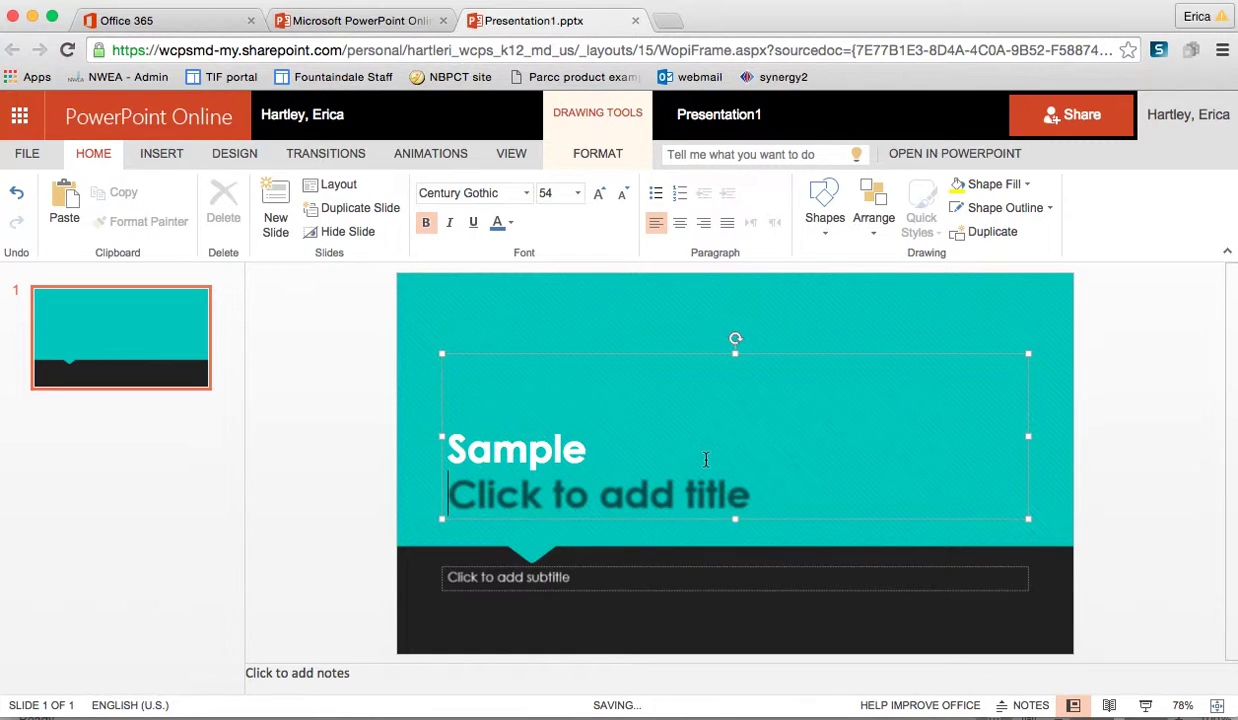
click(681, 323)
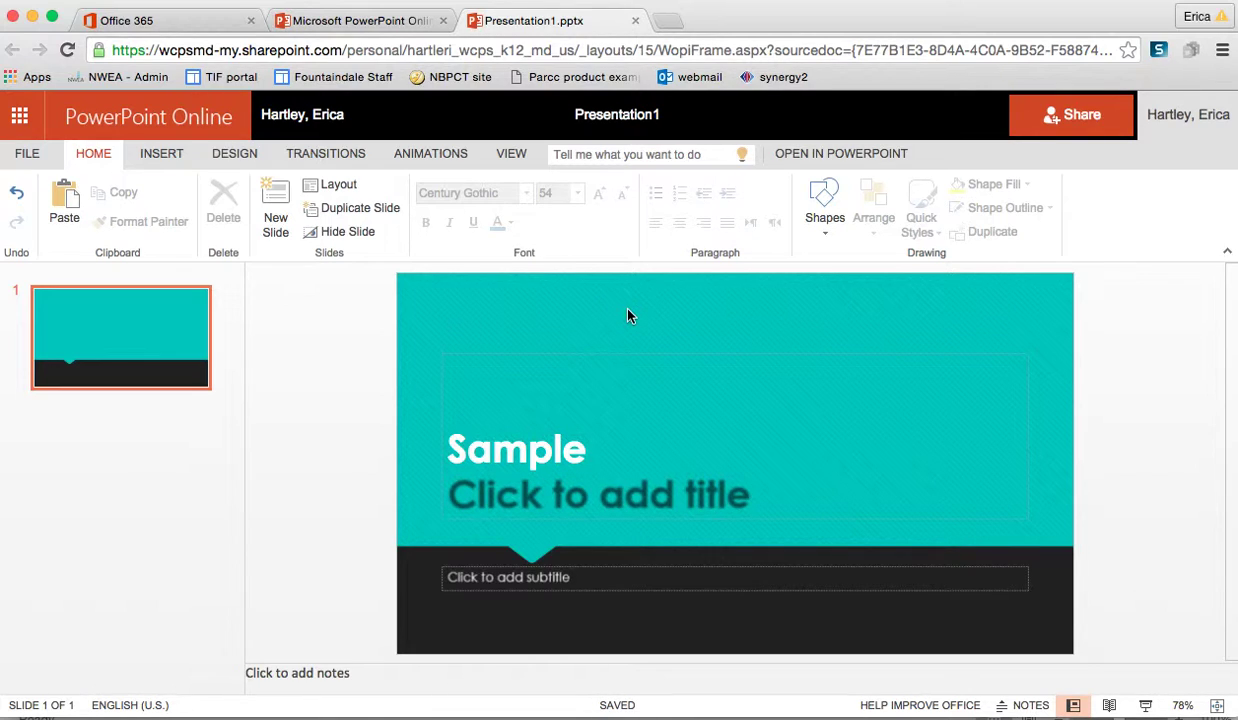
Add a second slide with the Name Card layout.
click(280, 218)
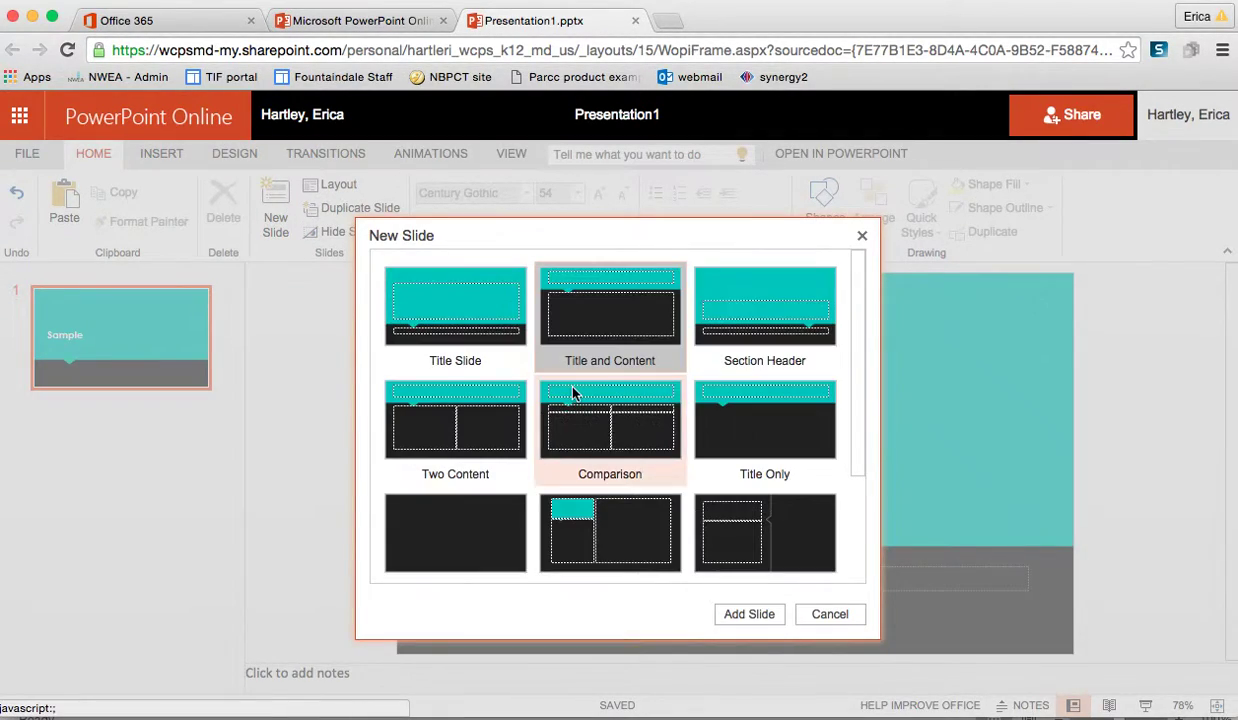
scroll(690, 455, down, 3)
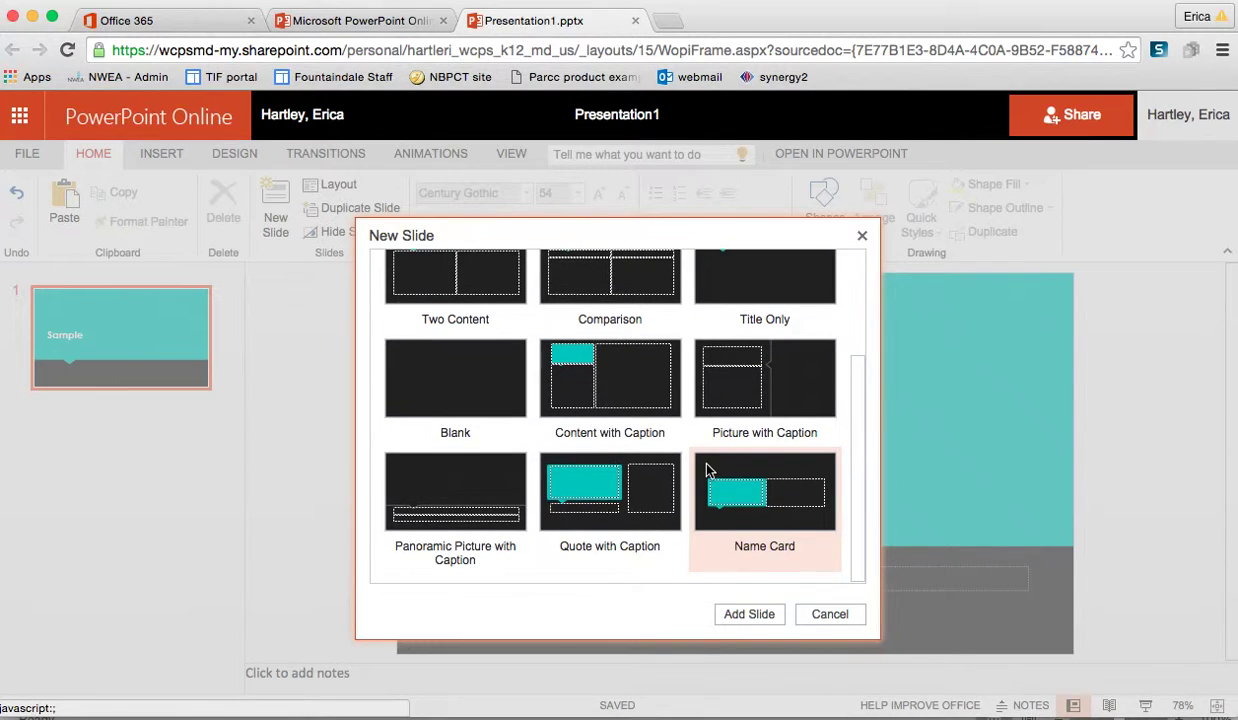
click(707, 470)
click(749, 614)
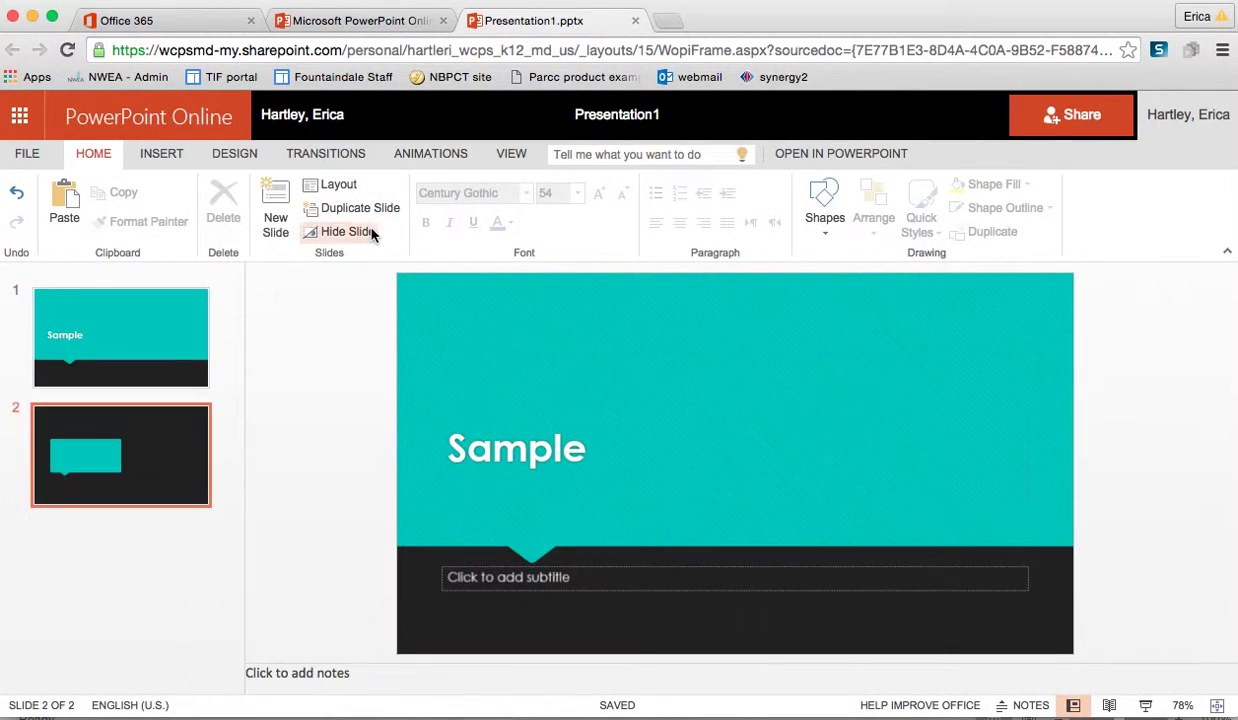
Look over the available insert, design, transition, animation and view commands, and the list of recent documents.
click(163, 156)
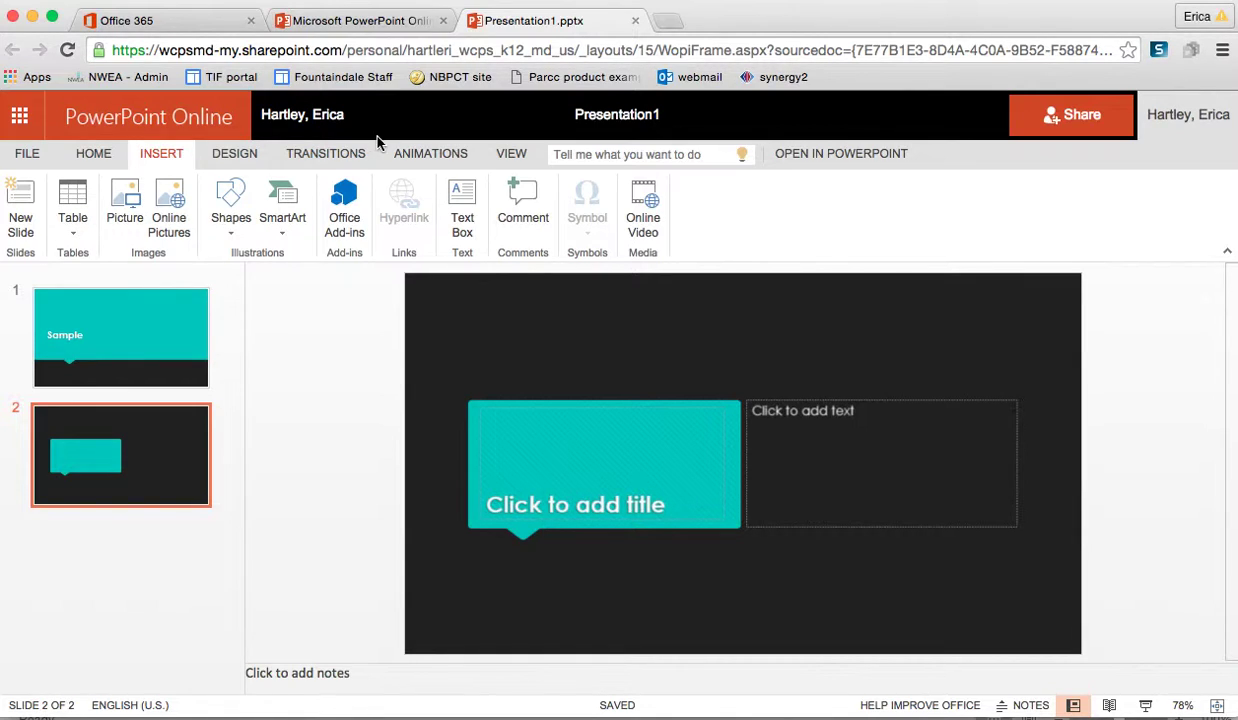
click(245, 157)
click(324, 158)
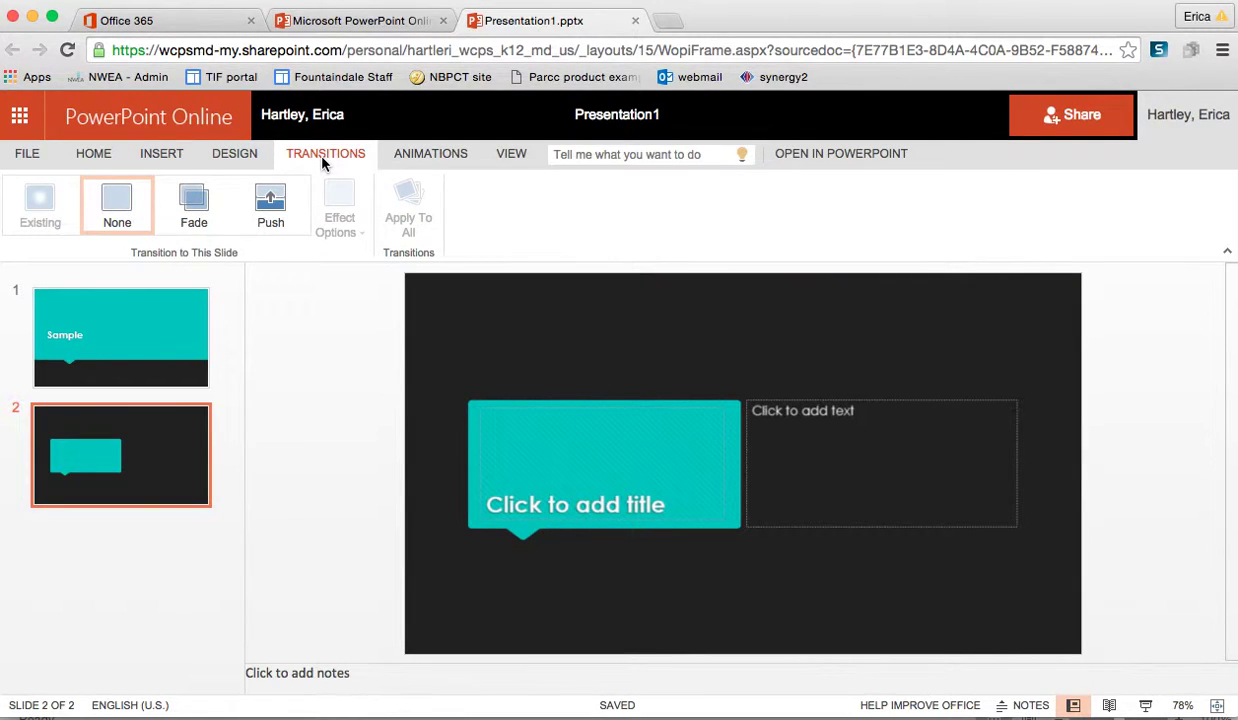
click(427, 157)
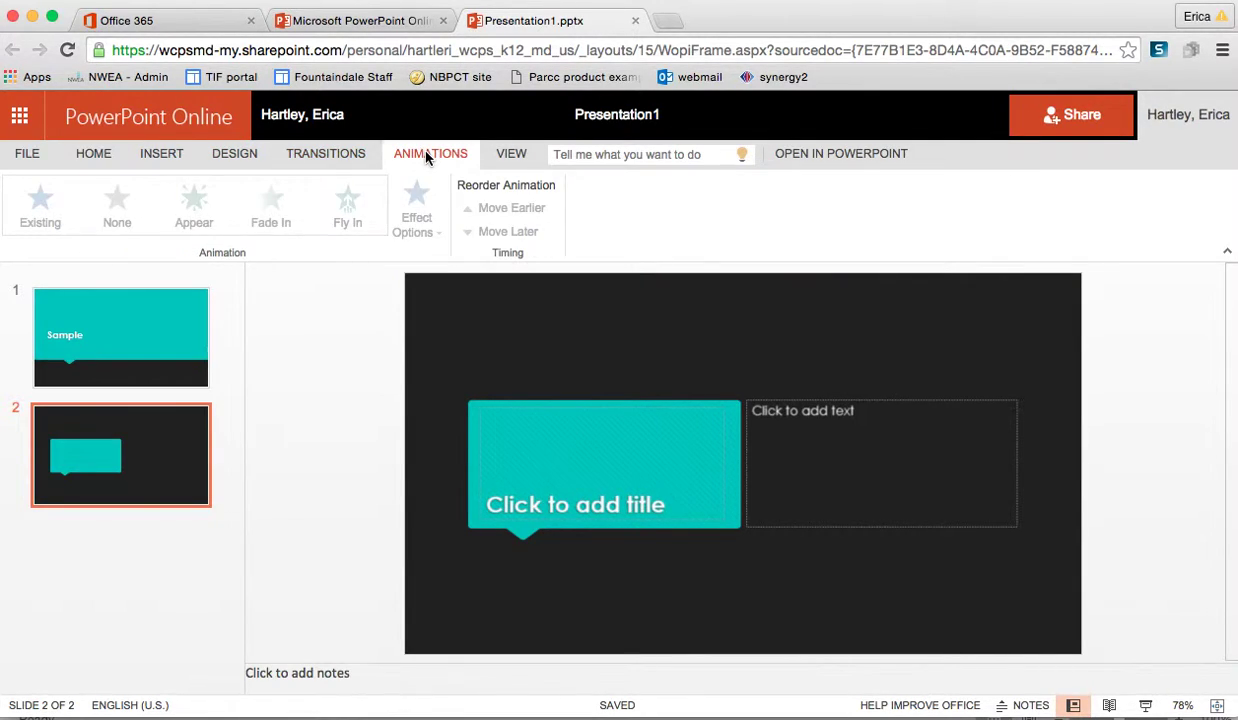
click(503, 160)
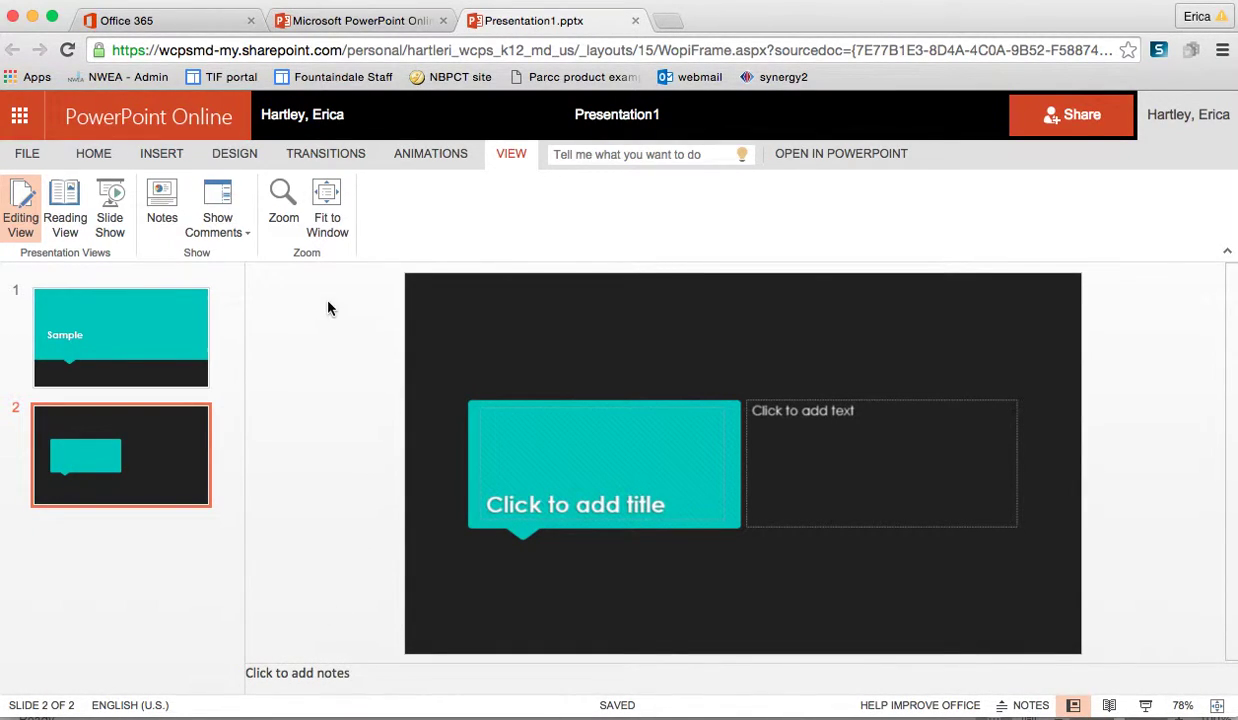
click(32, 152)
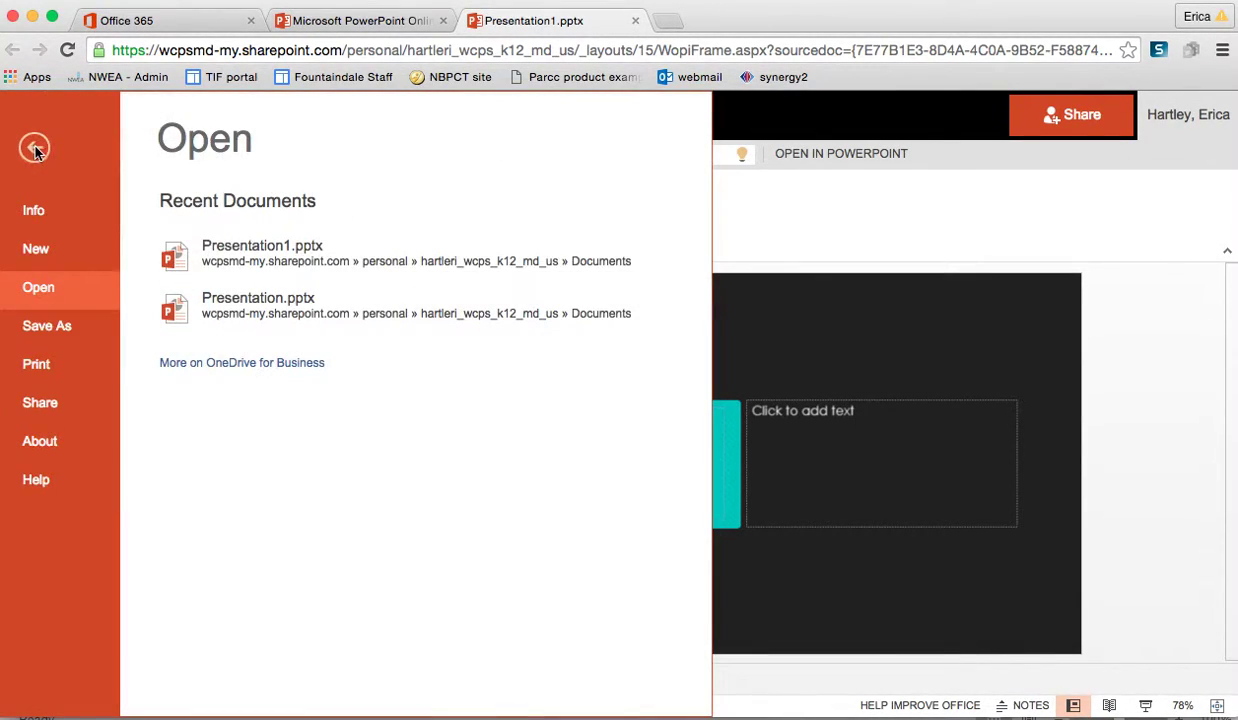
click(34, 149)
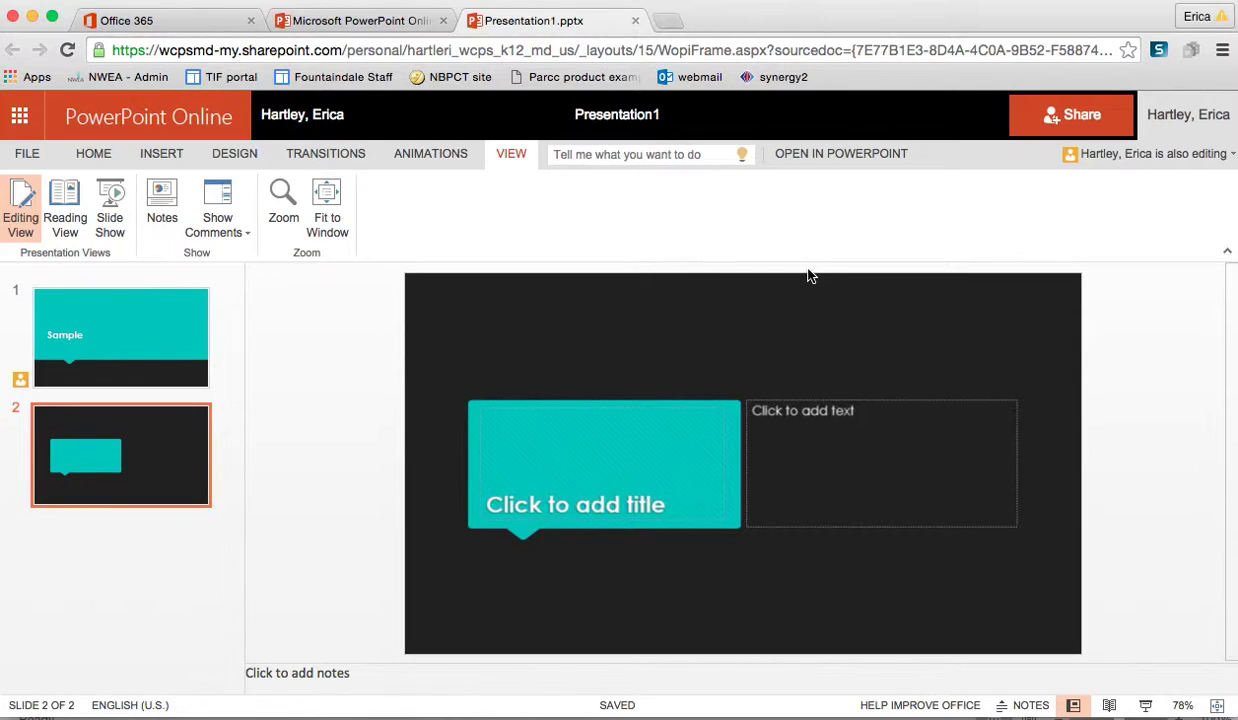
Check who else is editing the presentation and which slide they are working on.
click(1155, 160)
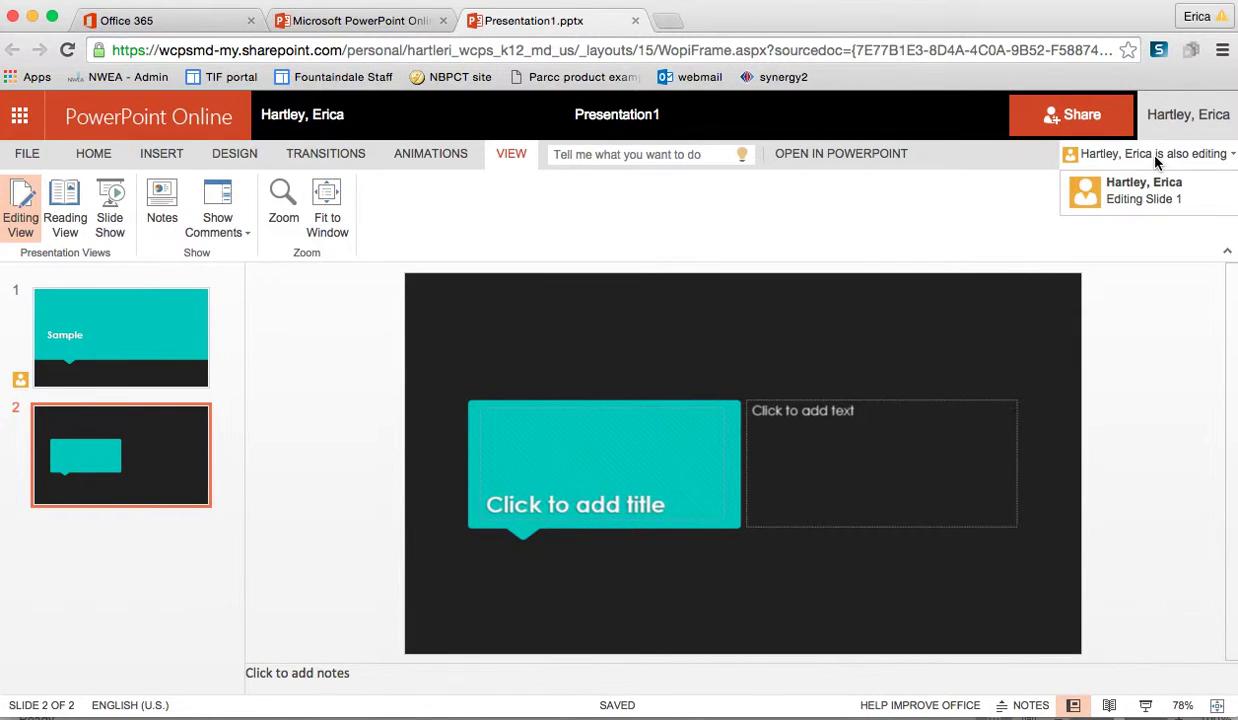
click(1157, 160)
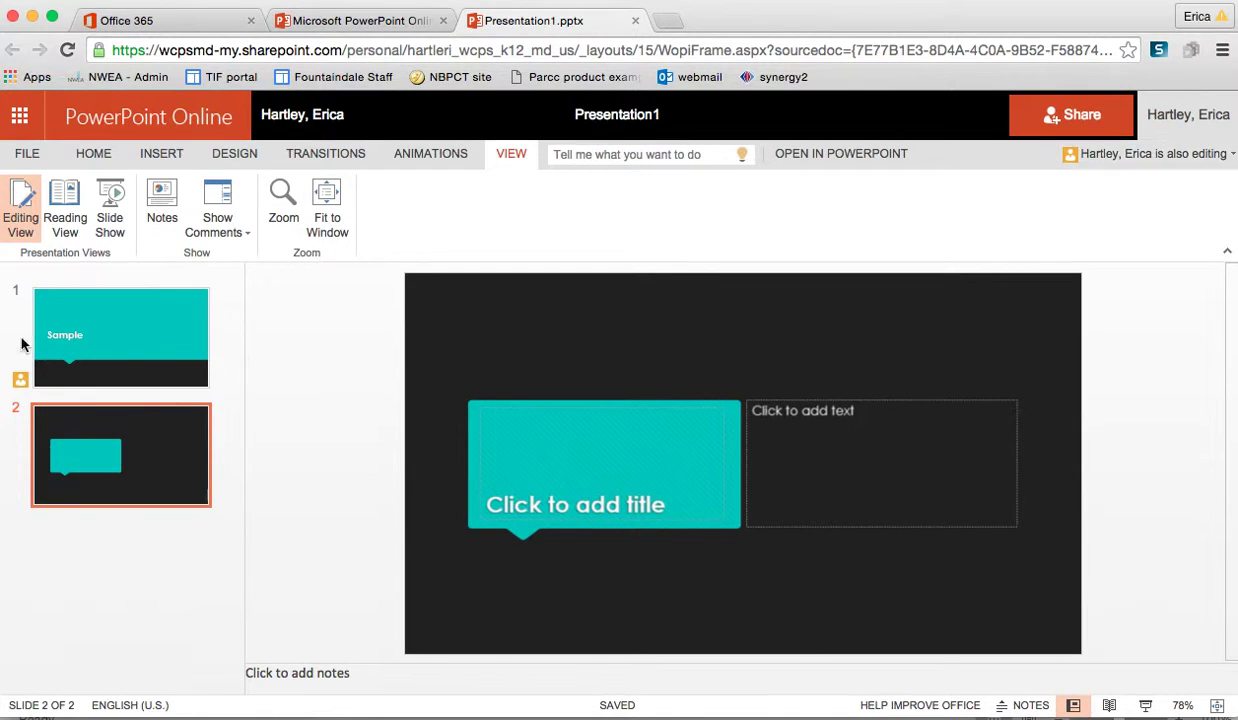
mouse_move(21, 381)
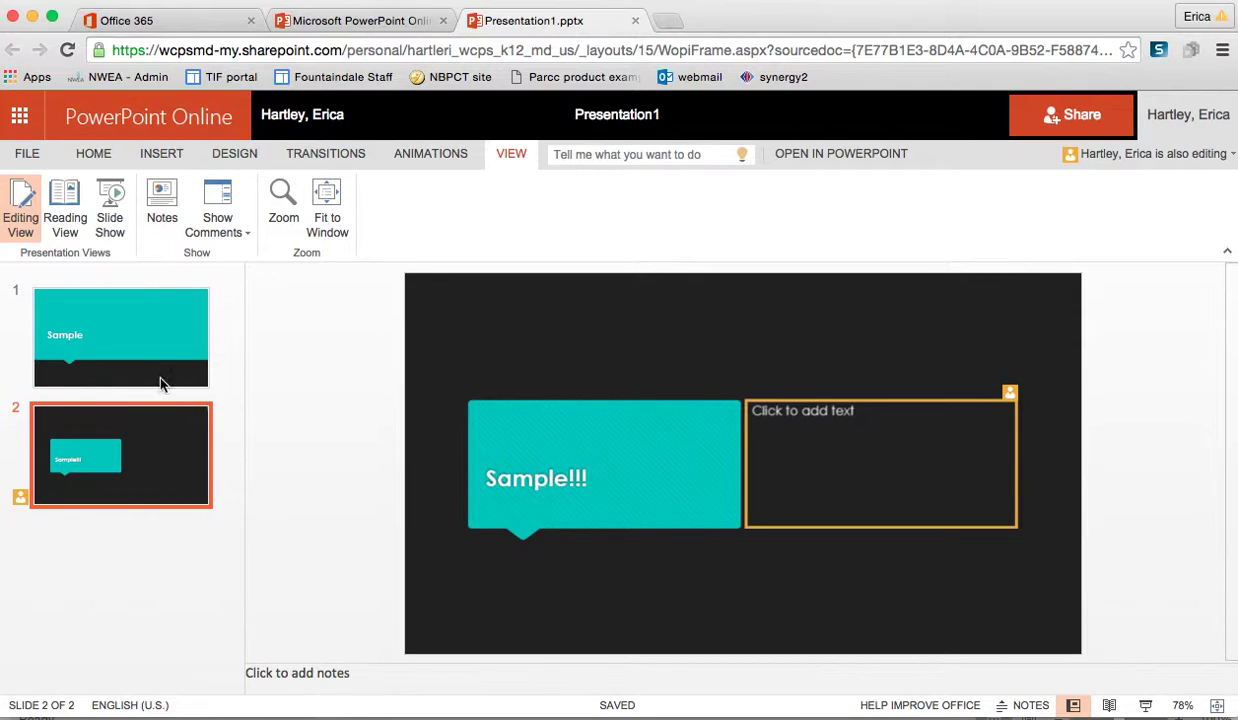
Review the file's info, new-presentation templates, recent documents and Save As options, and return to the slides.
click(27, 154)
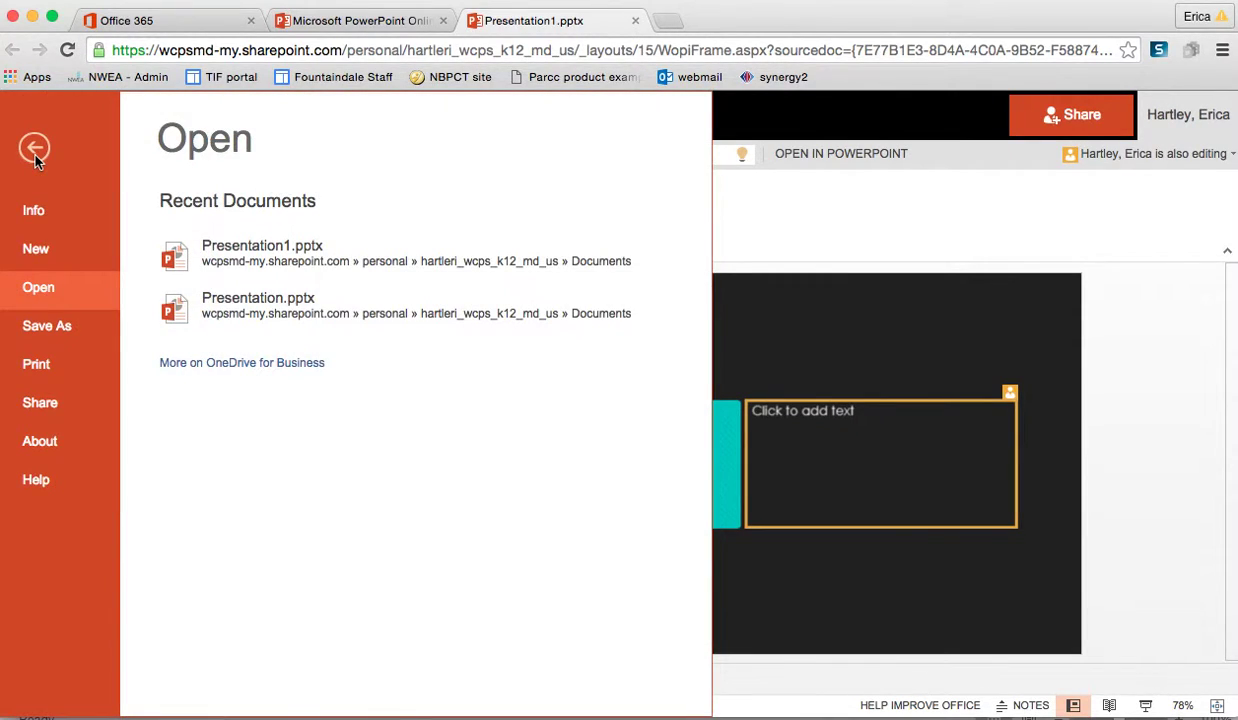
click(56, 210)
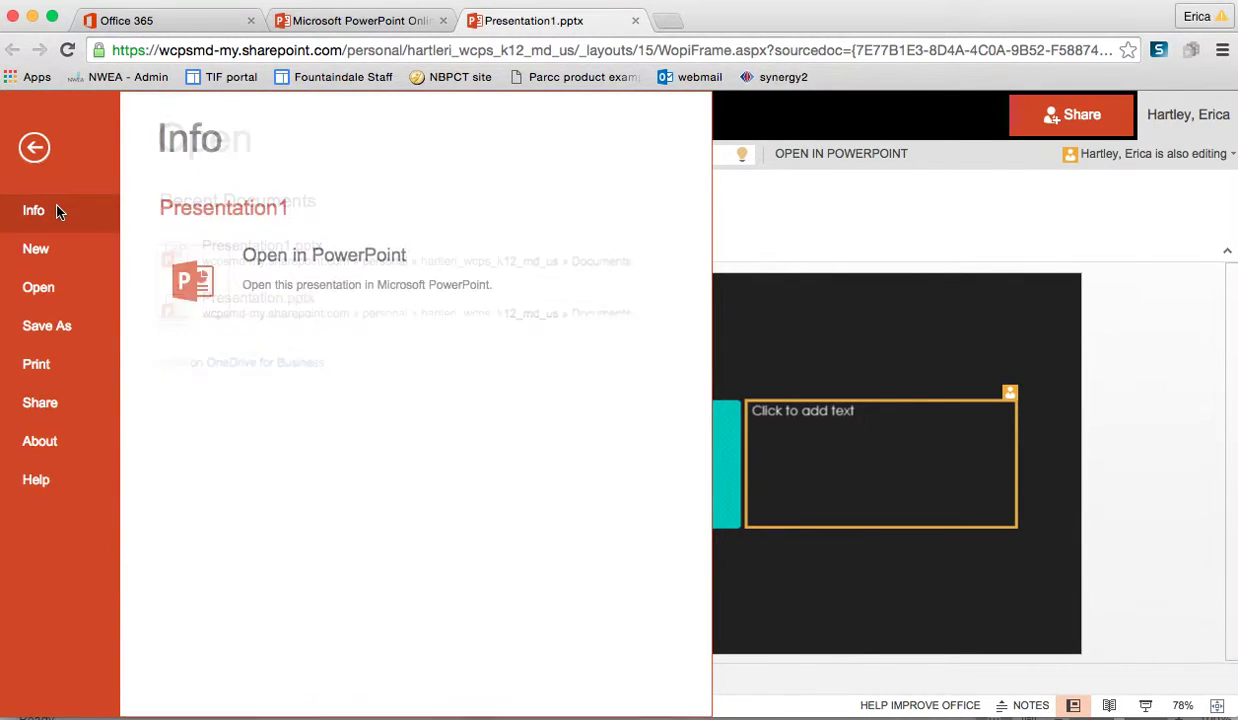
click(45, 254)
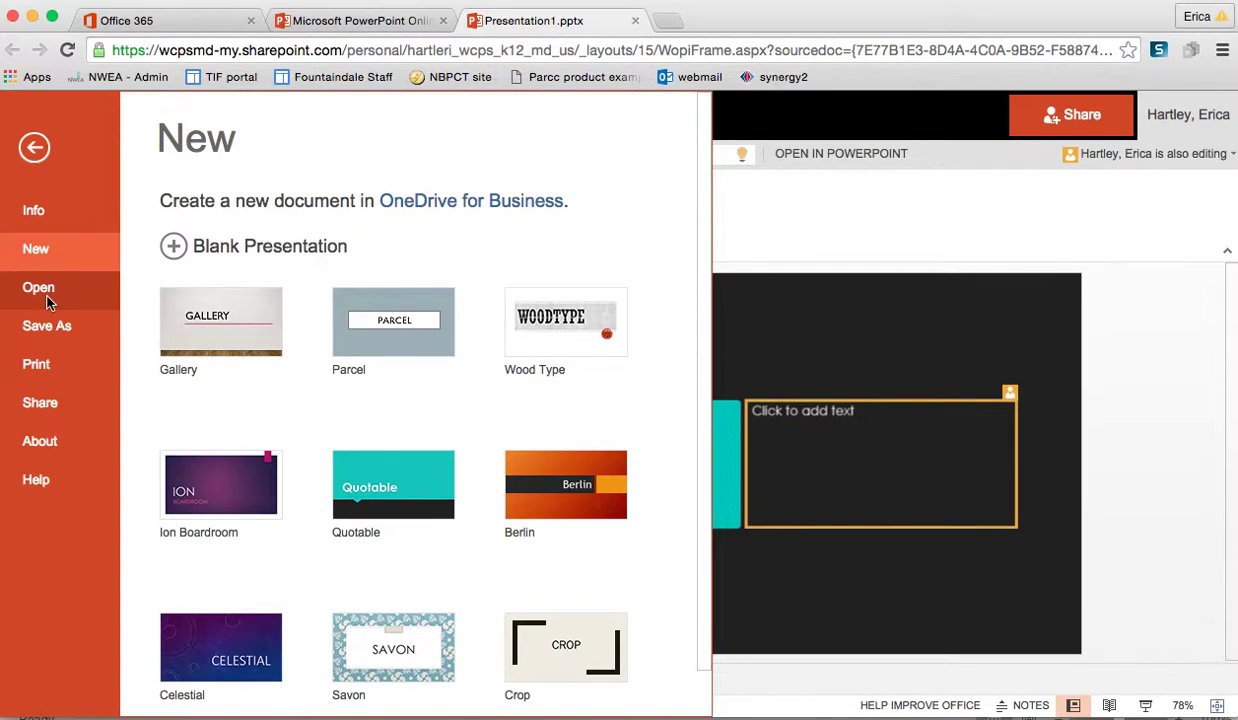
click(47, 300)
click(50, 343)
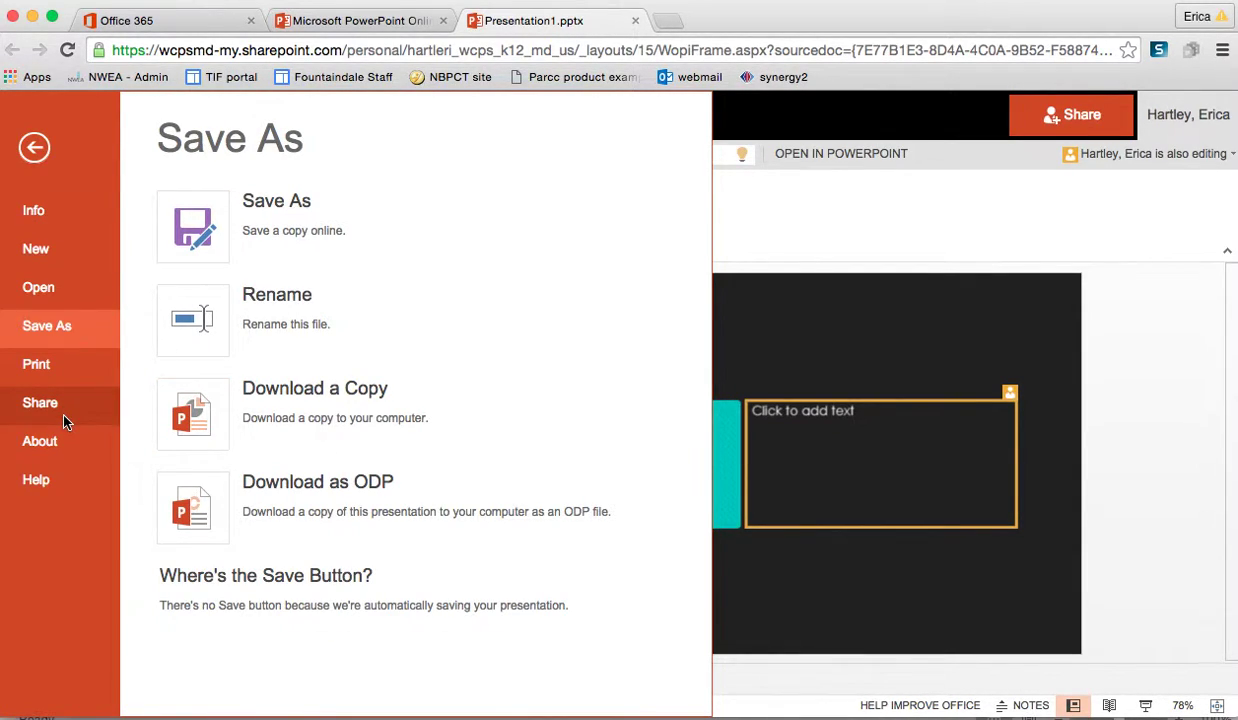
click(34, 147)
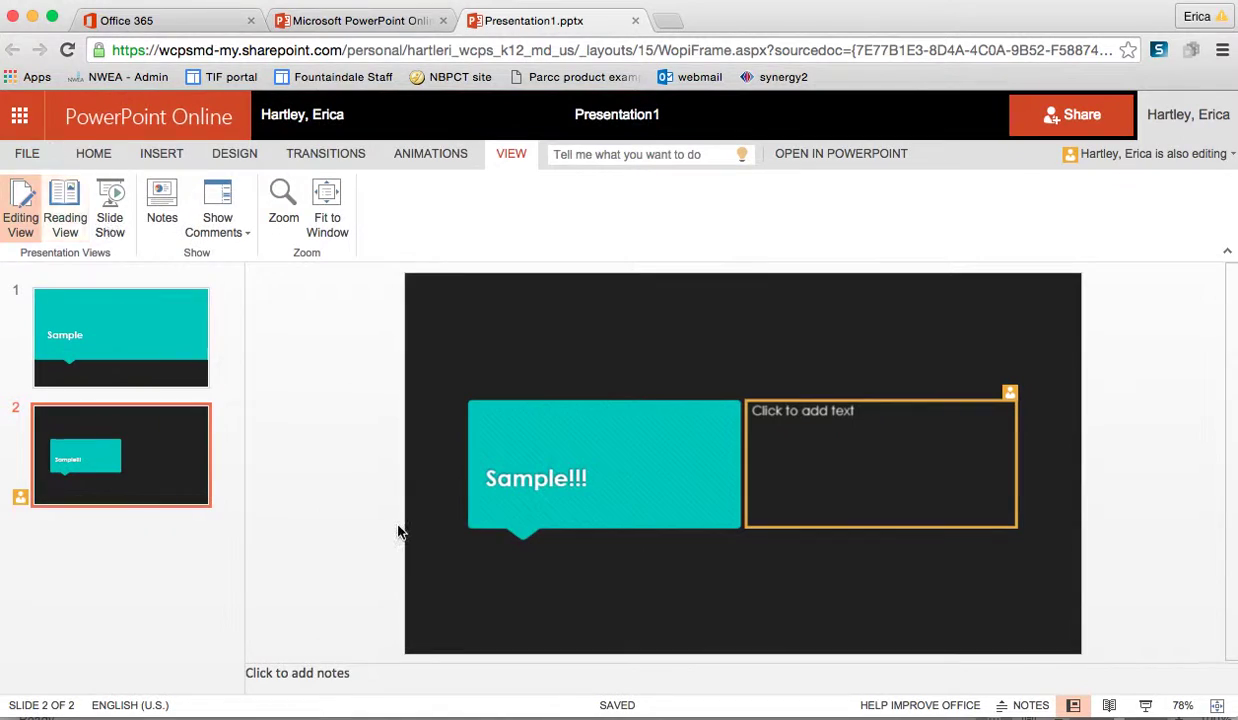